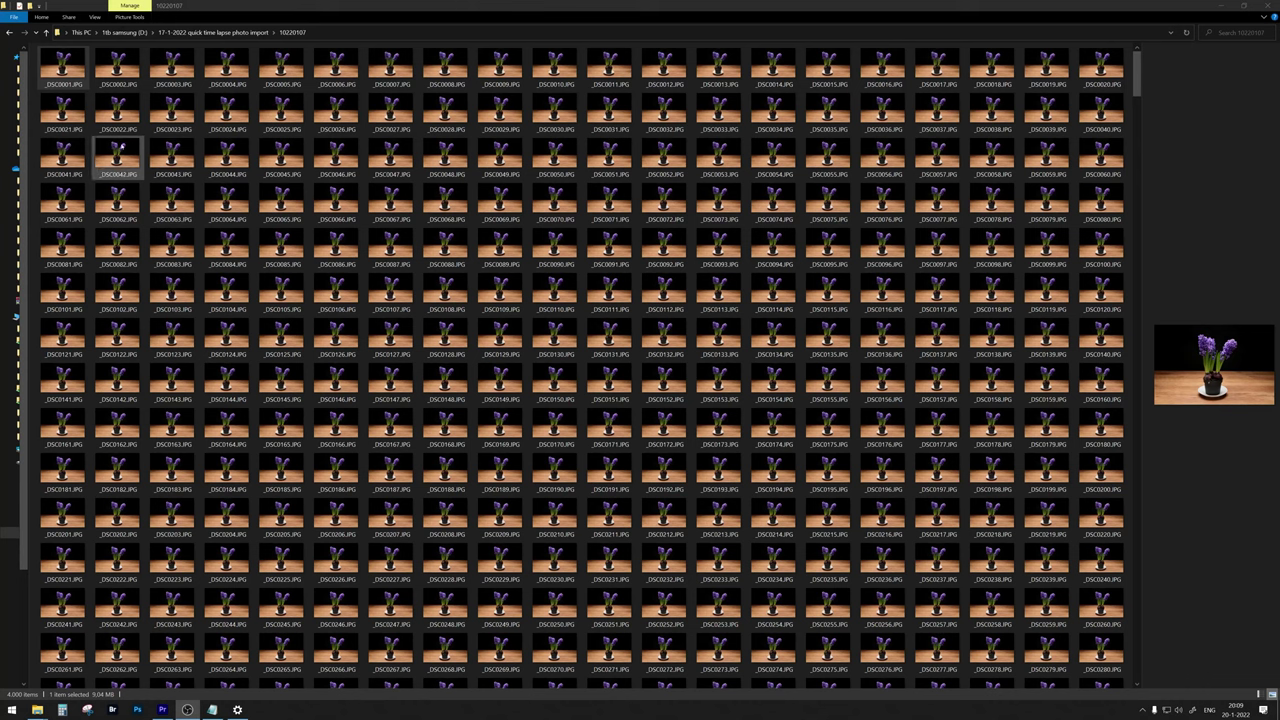
Step: Confirm the folder runs from _DSC0001.JPG to _DSC4000.JPG, then minimize File Explorer
left_click(62, 68)
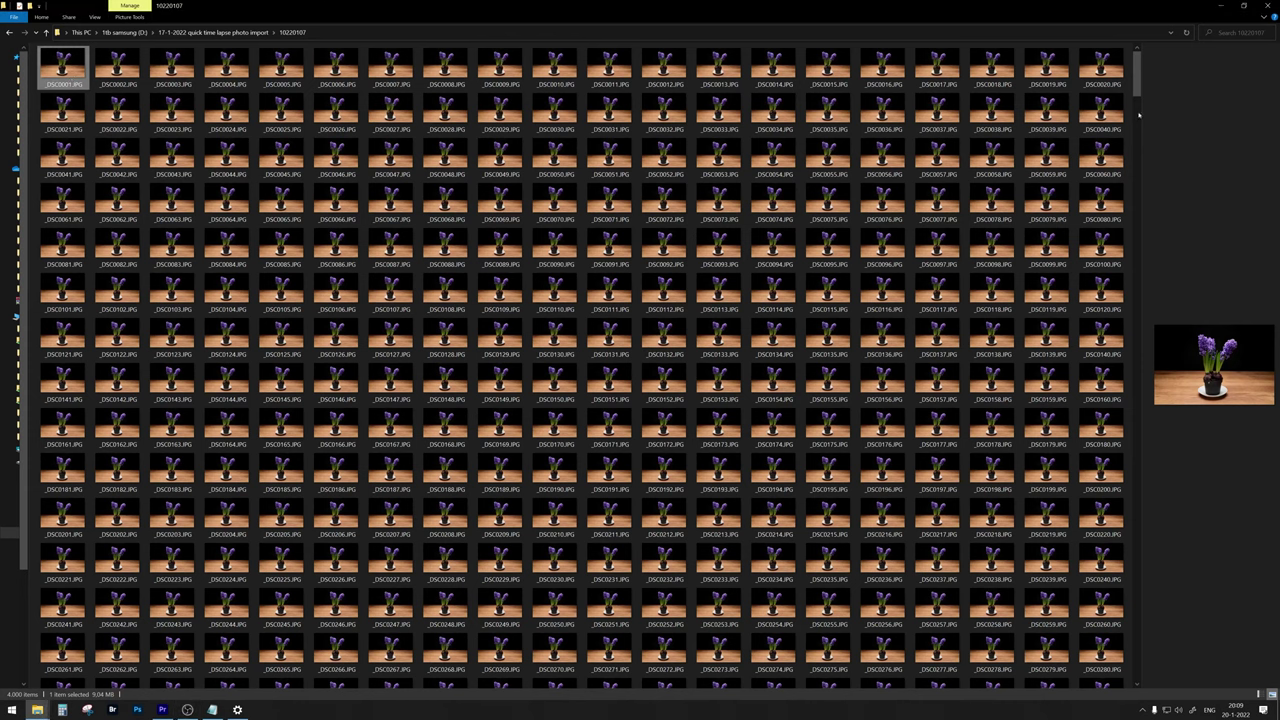
left_click_drag(1137, 73, 1145, 688)
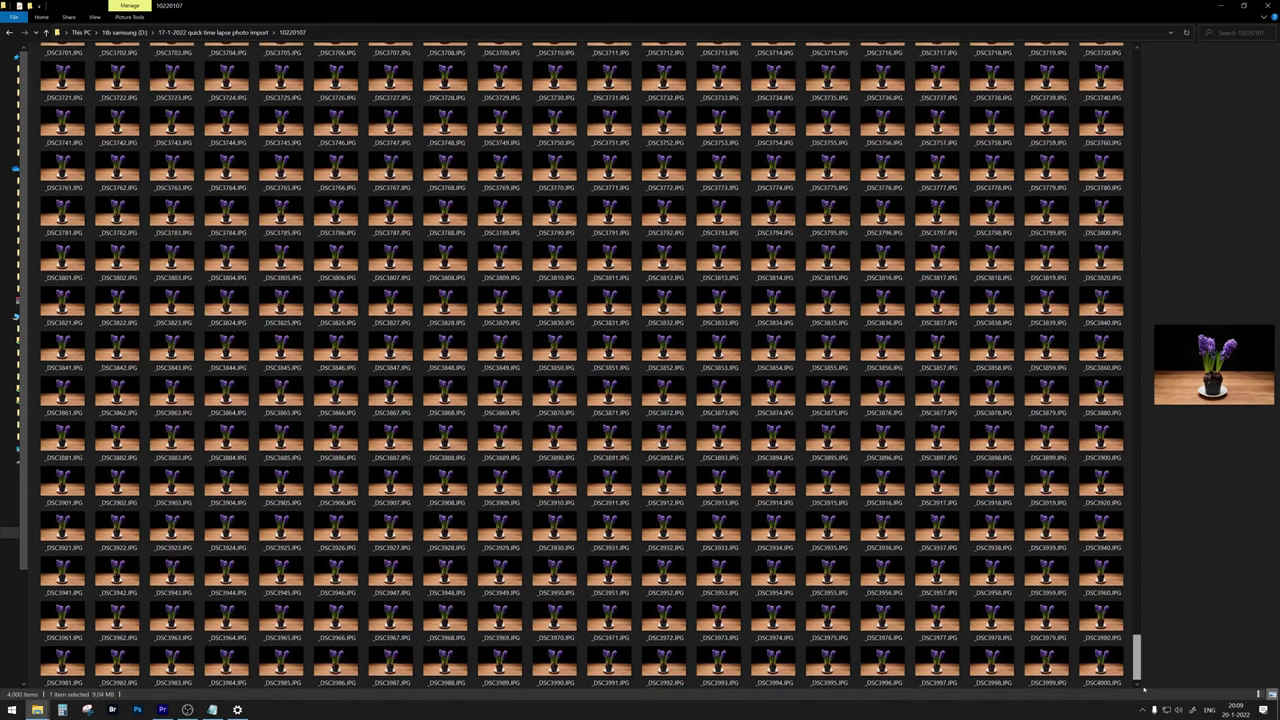
left_click(1100, 665)
left_click_drag(1140, 665, 1133, 62)
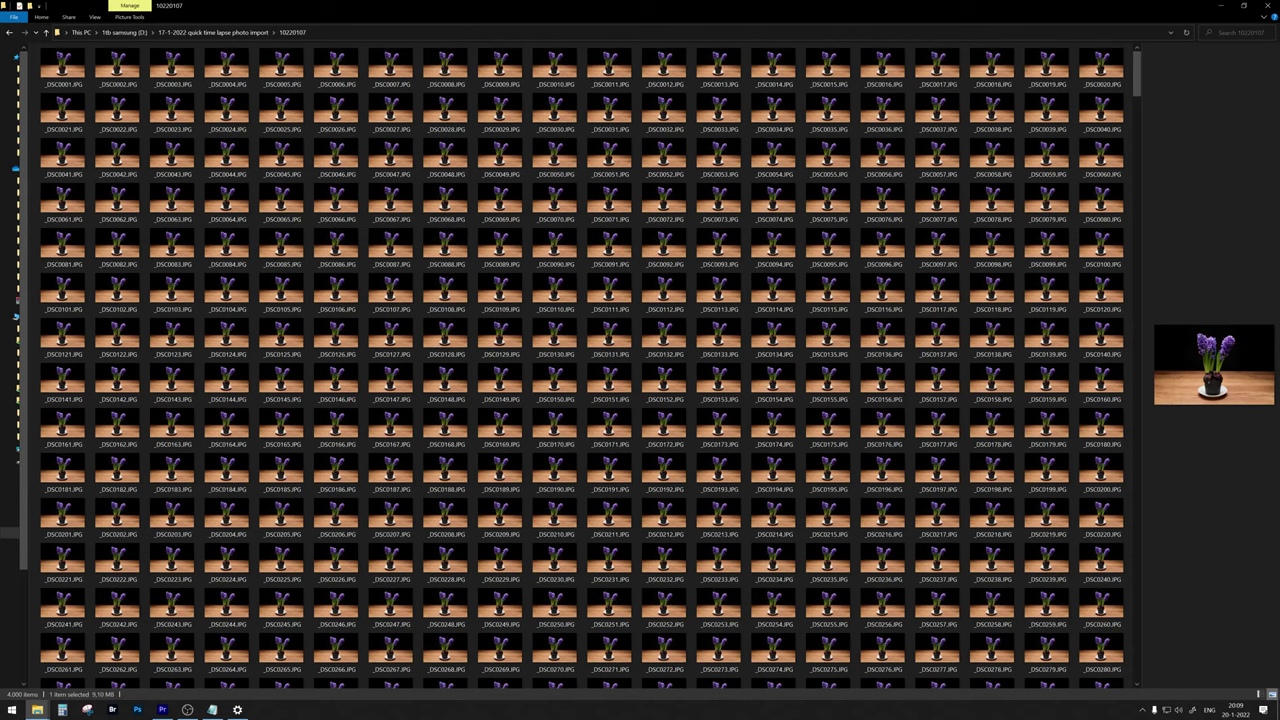
left_click(1221, 10)
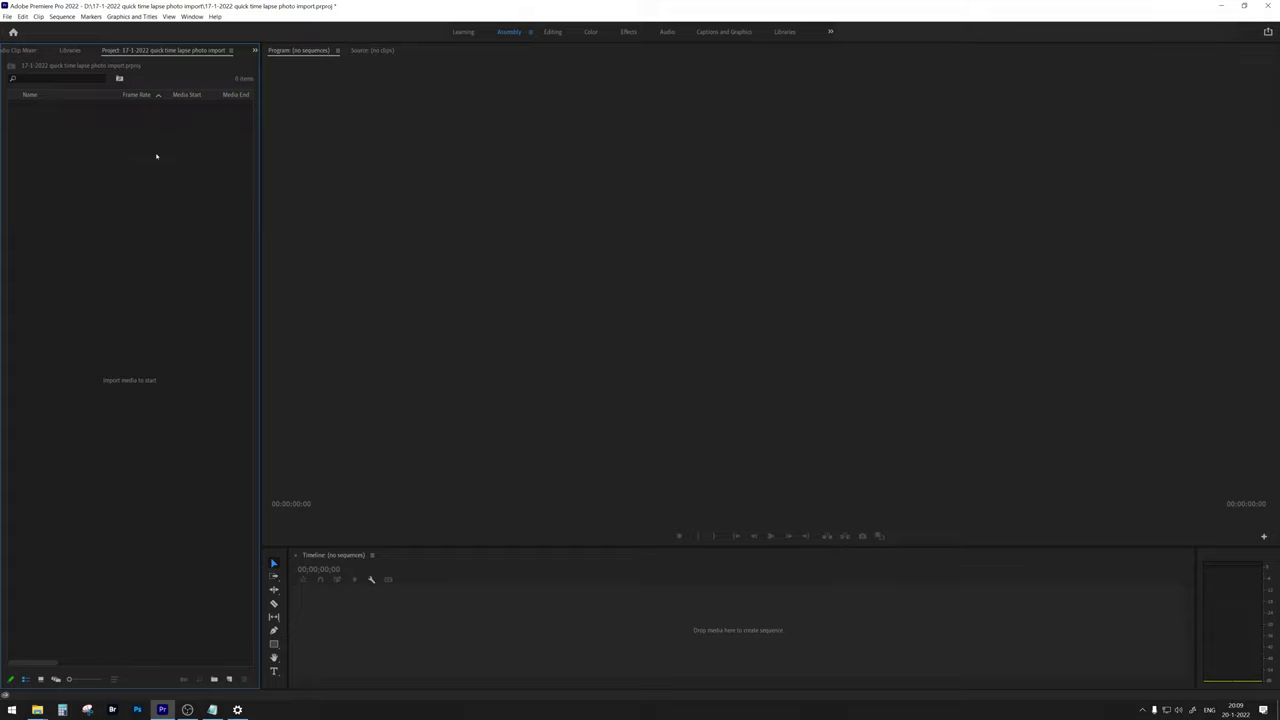
Step: Import _DSC0001.JPG with Image Sequence enabled, creating one 29.97 fps clip
right_click(124, 188)
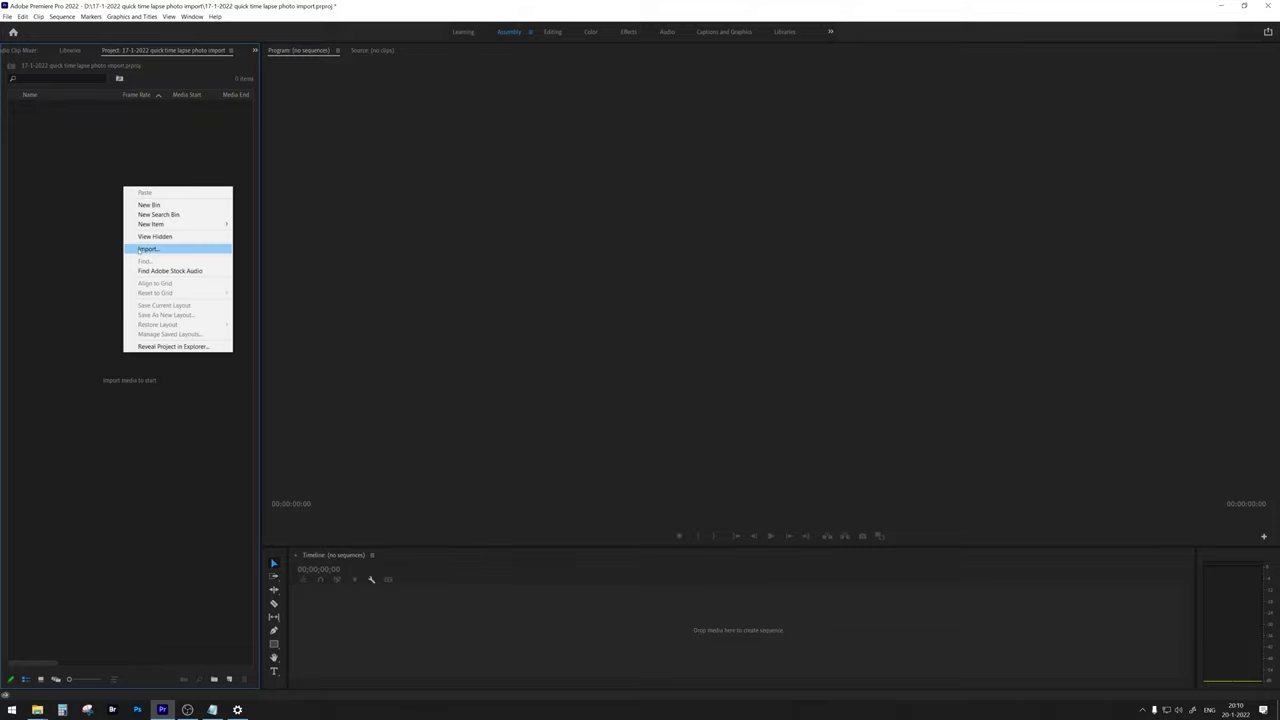
left_click(148, 250)
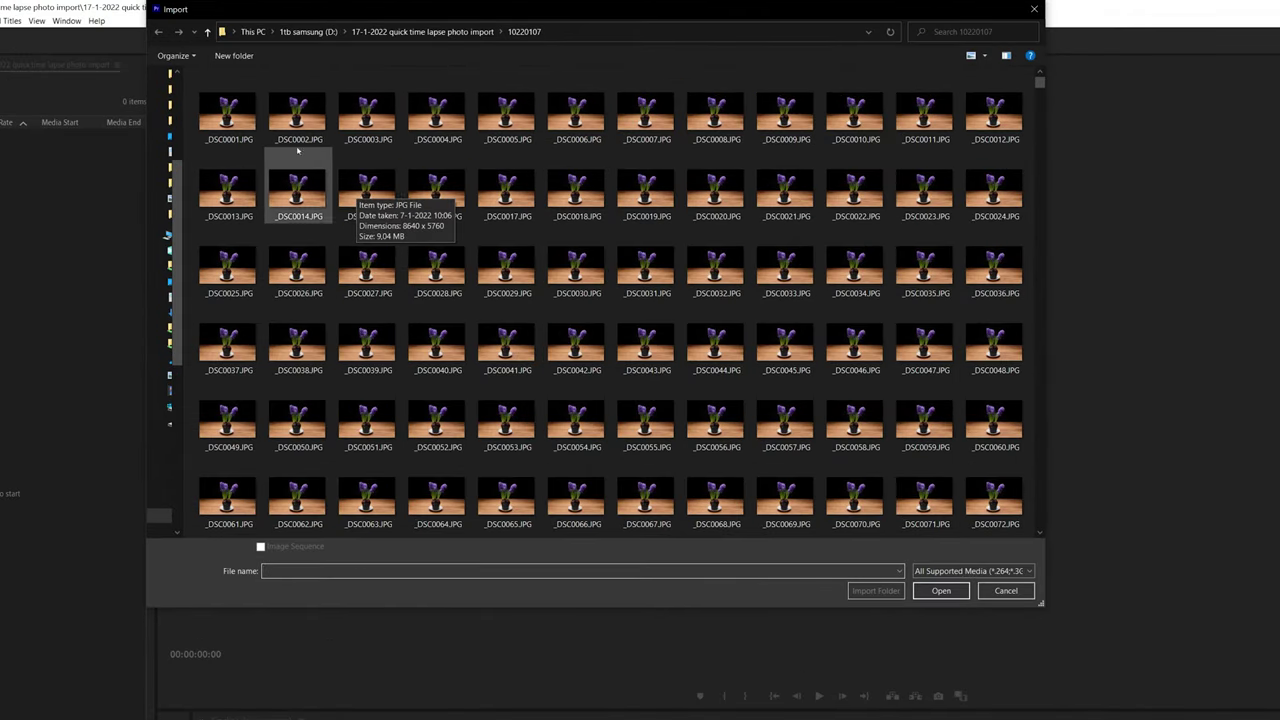
left_click(258, 117)
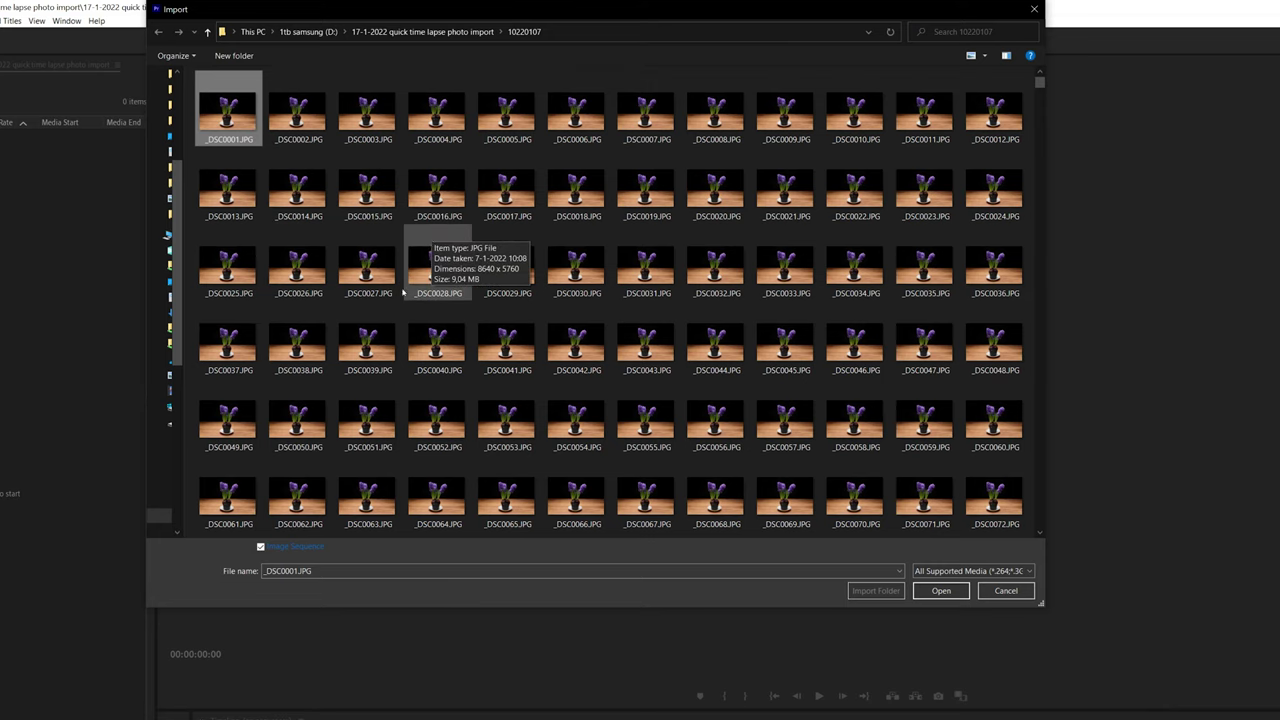
left_click(415, 285)
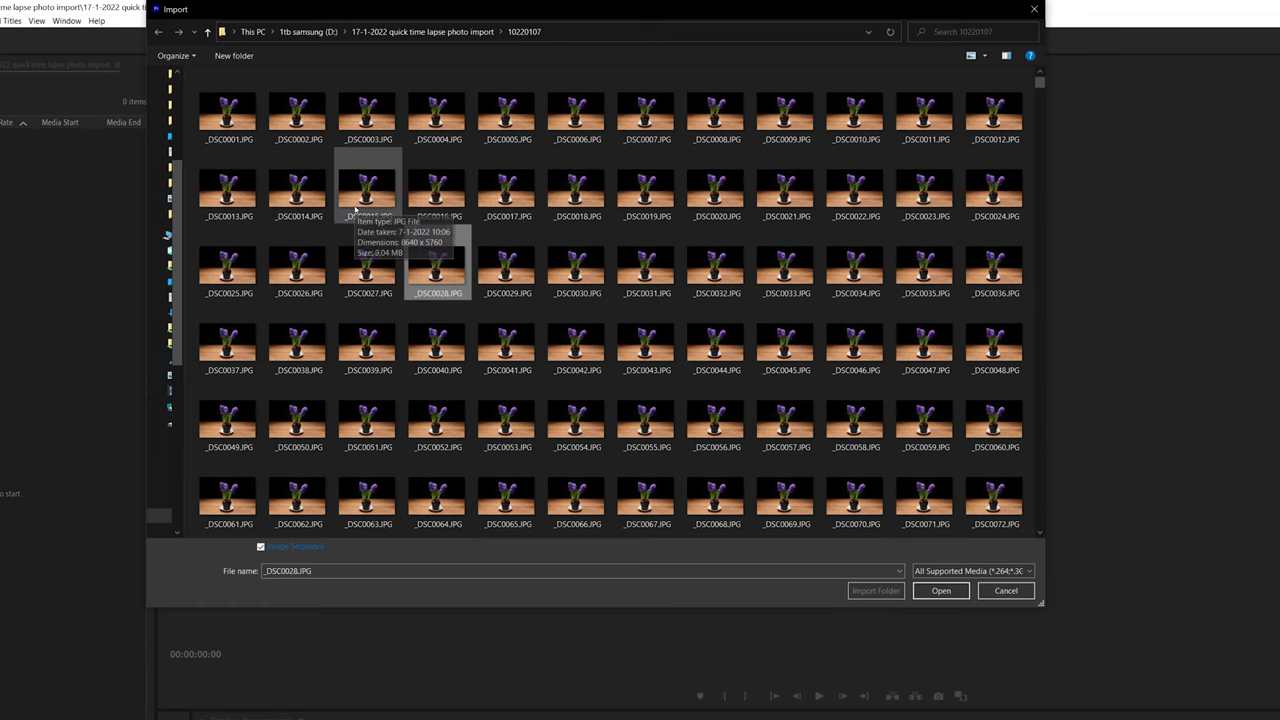
left_click(228, 115)
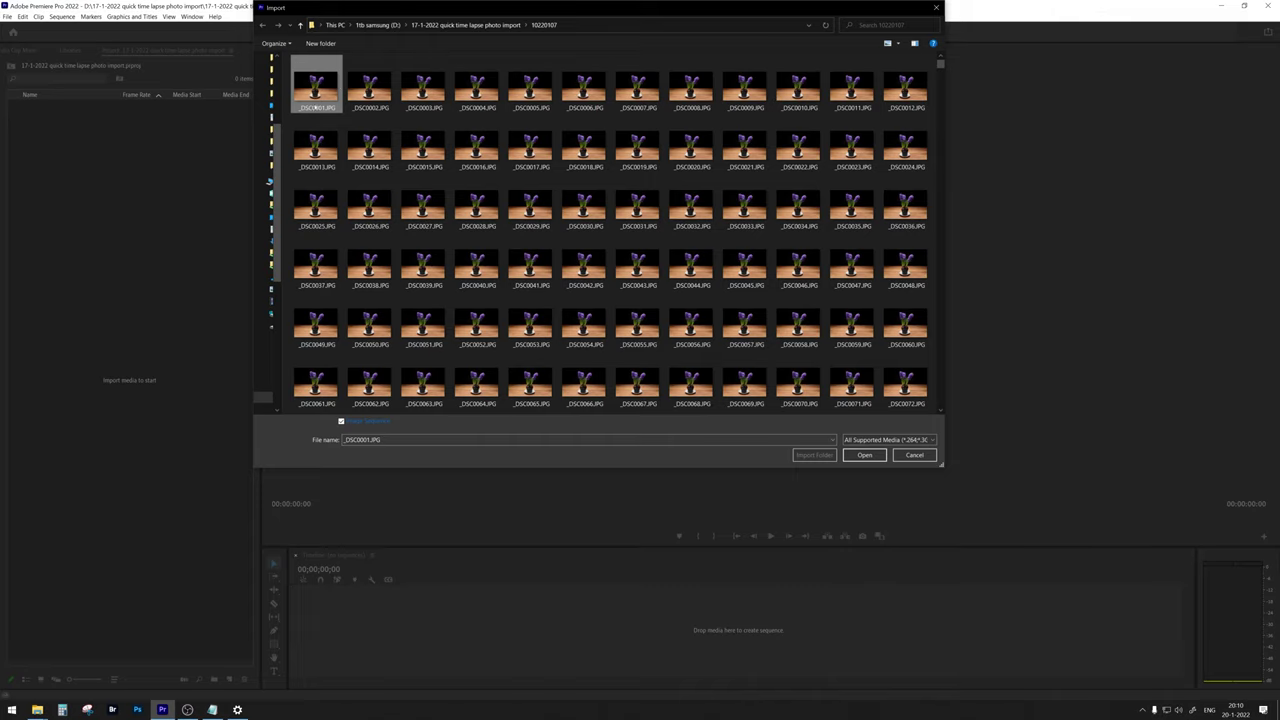
left_click(855, 456)
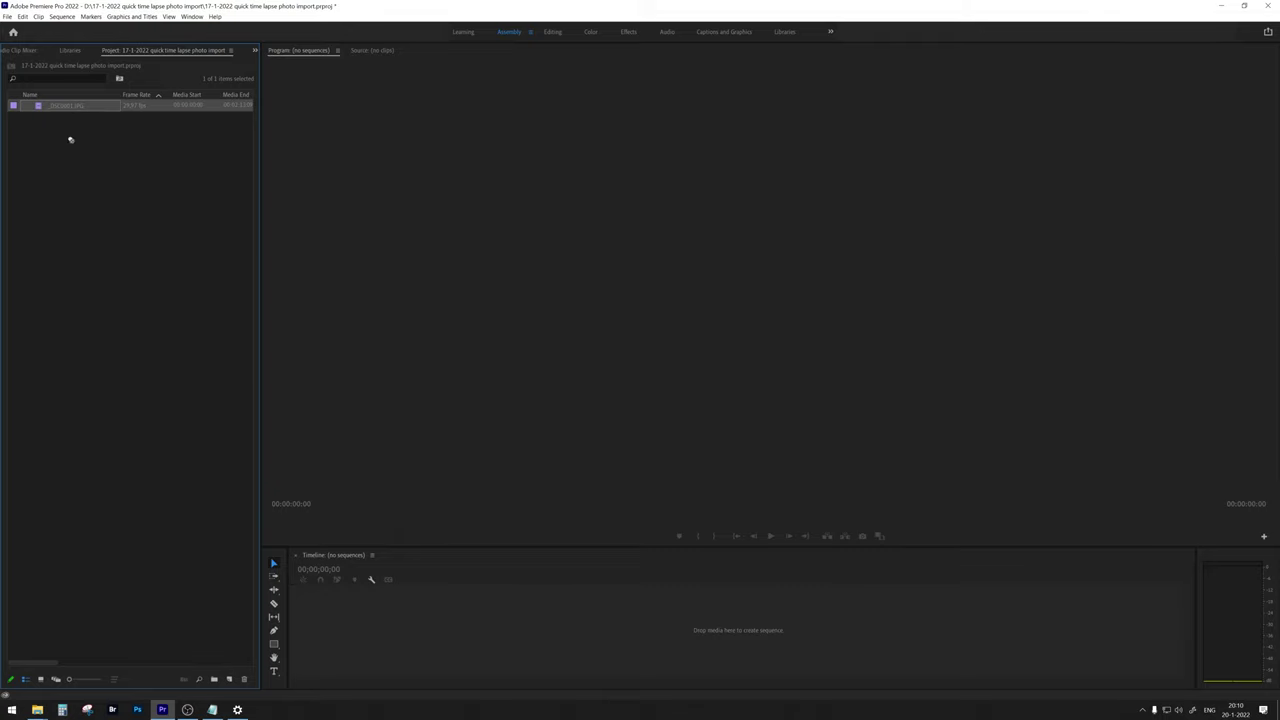
Step: Create a sequence from the _DSC0001 clip and resize its frame from 8640×5760 to 7680×4320
left_click_drag(293, 591, 357, 608)
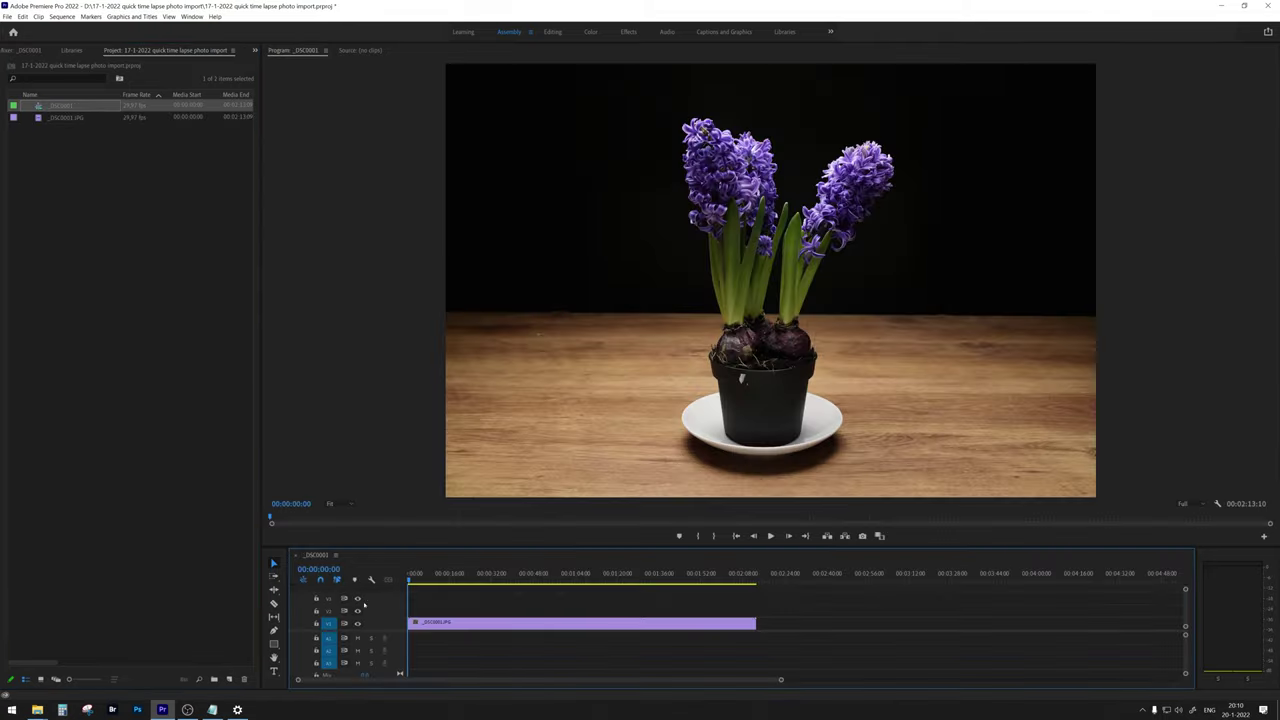
left_click(62, 17)
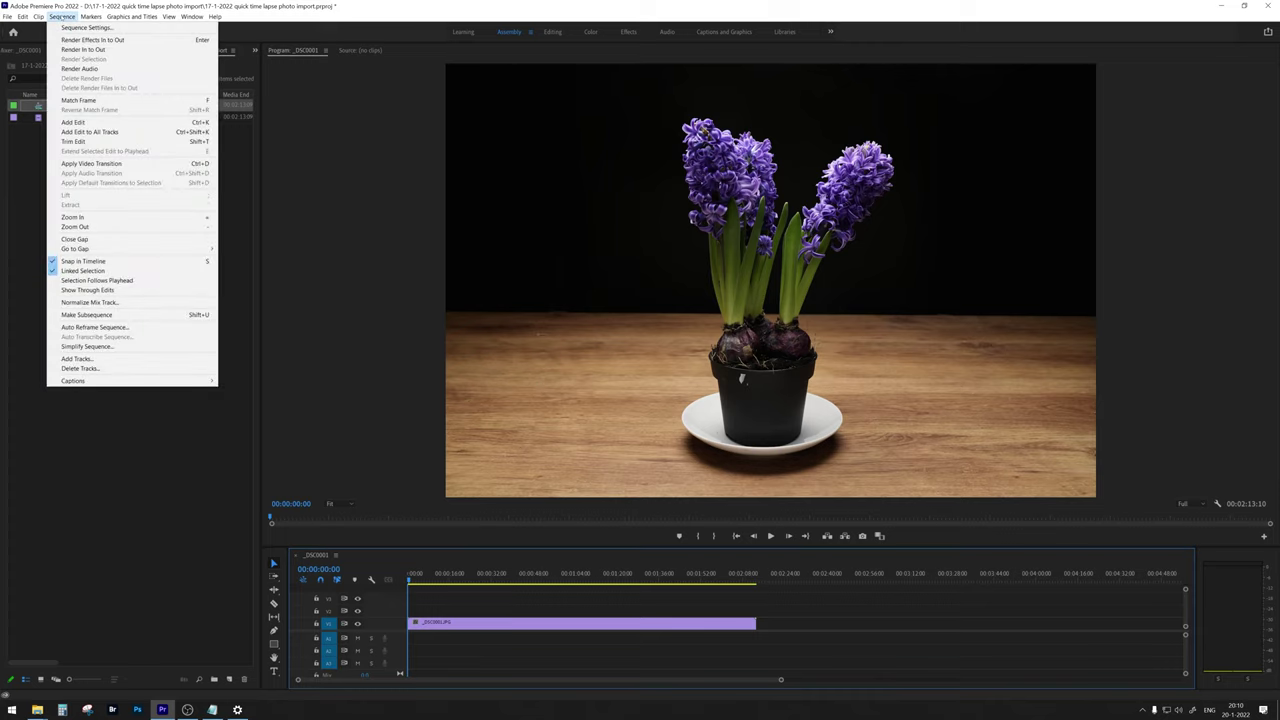
left_click(70, 28)
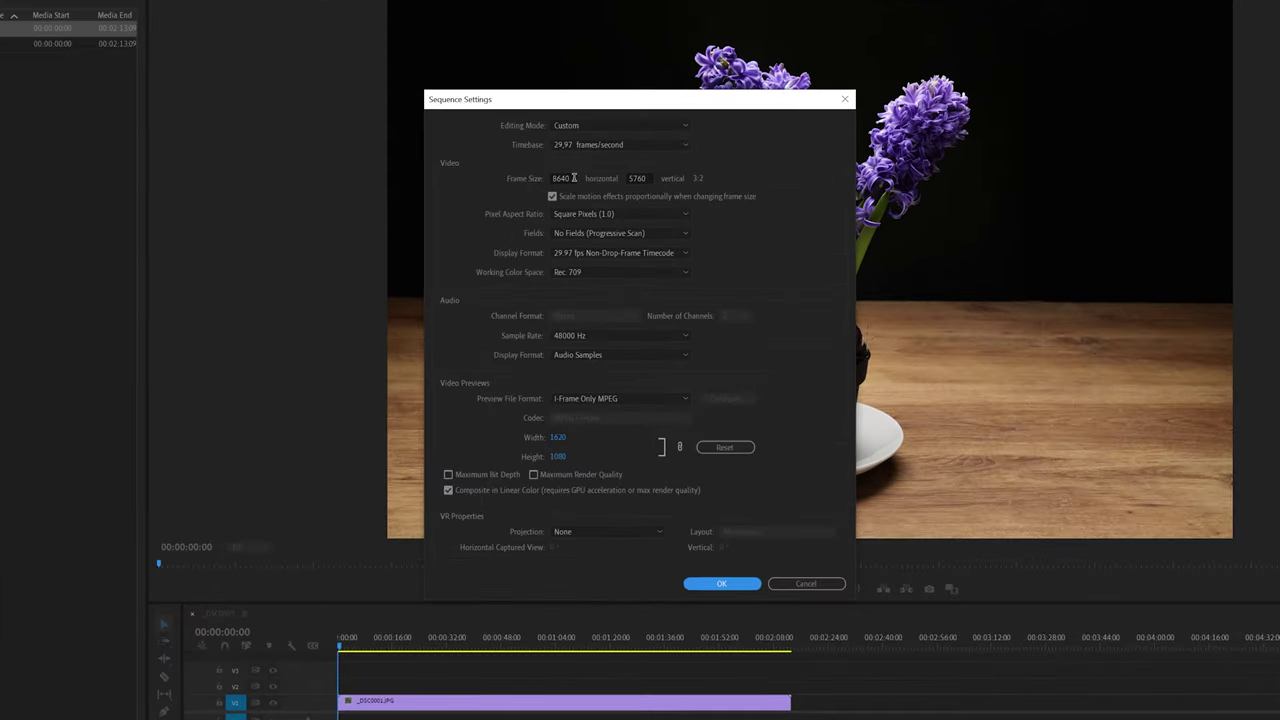
double_click(586, 219)
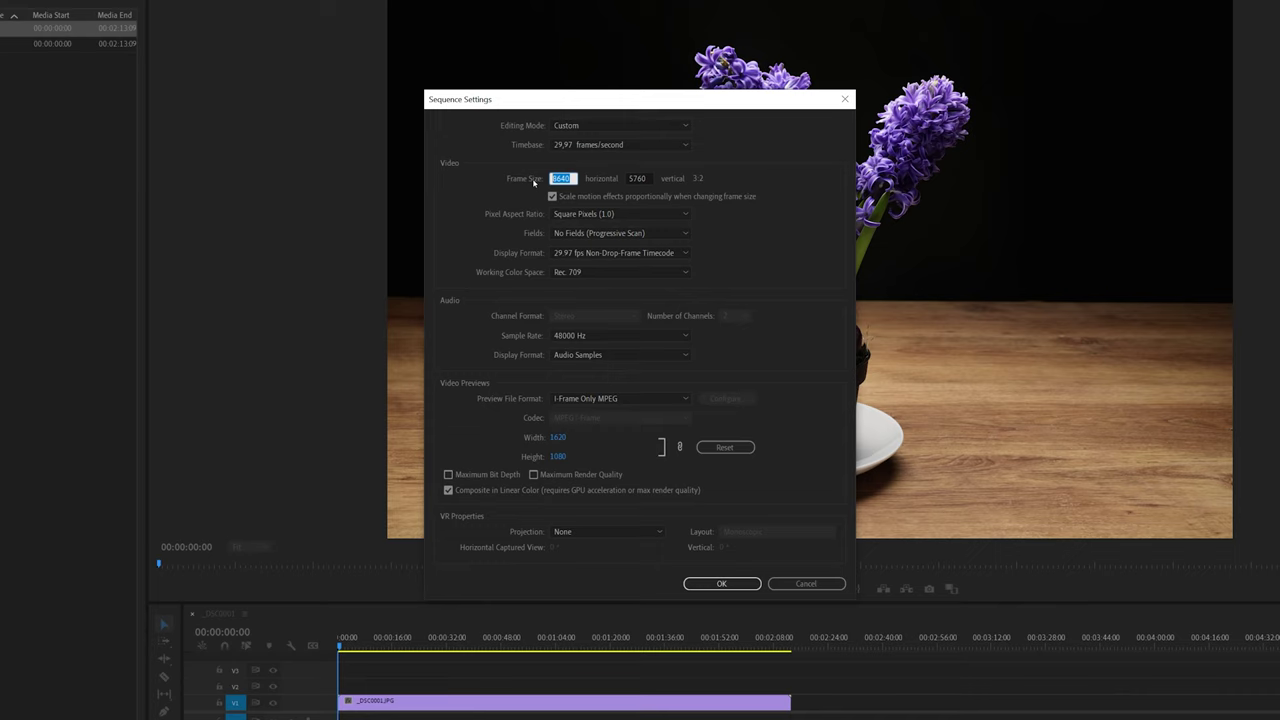
type("7680")
key("Tab")
type("4320")
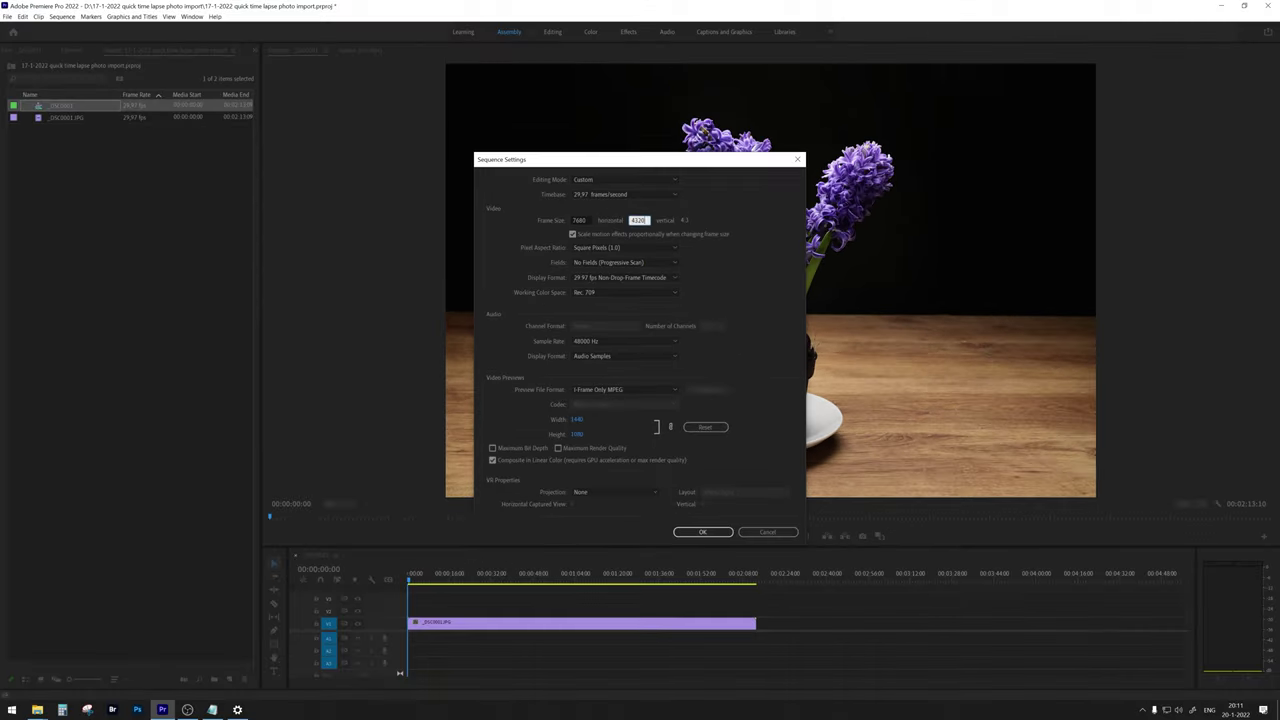
left_click(712, 532)
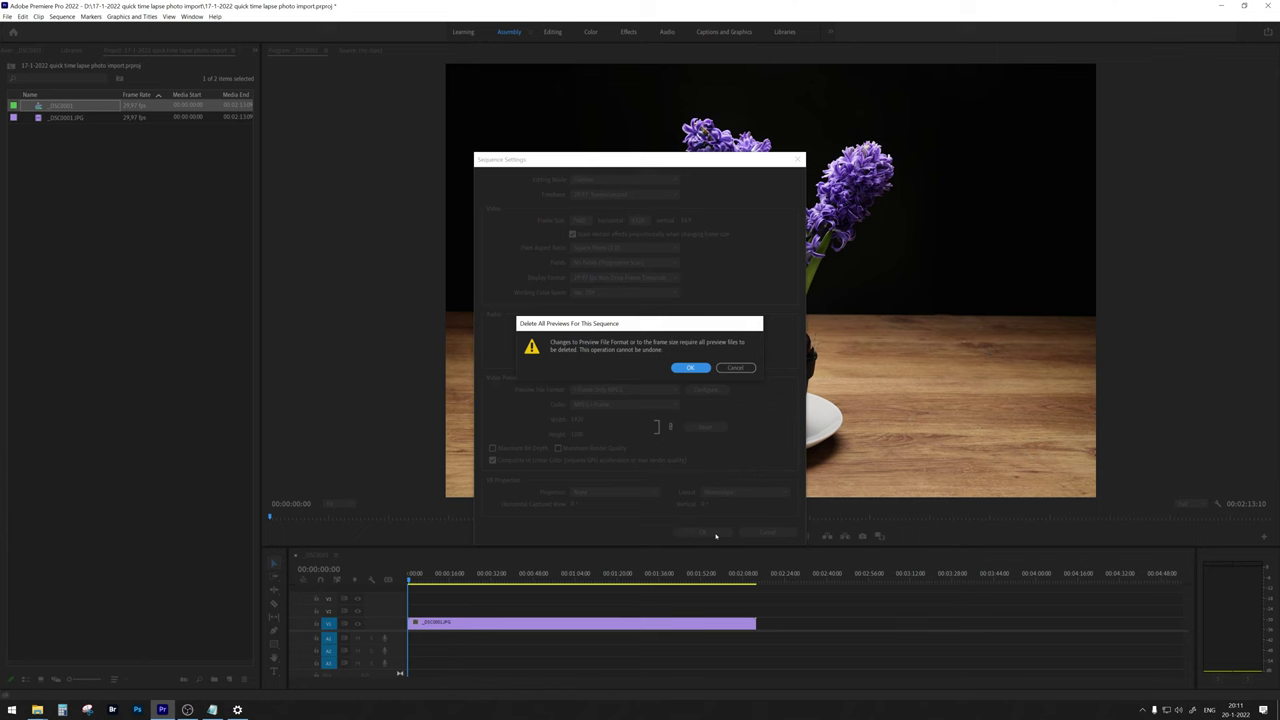
left_click(691, 368)
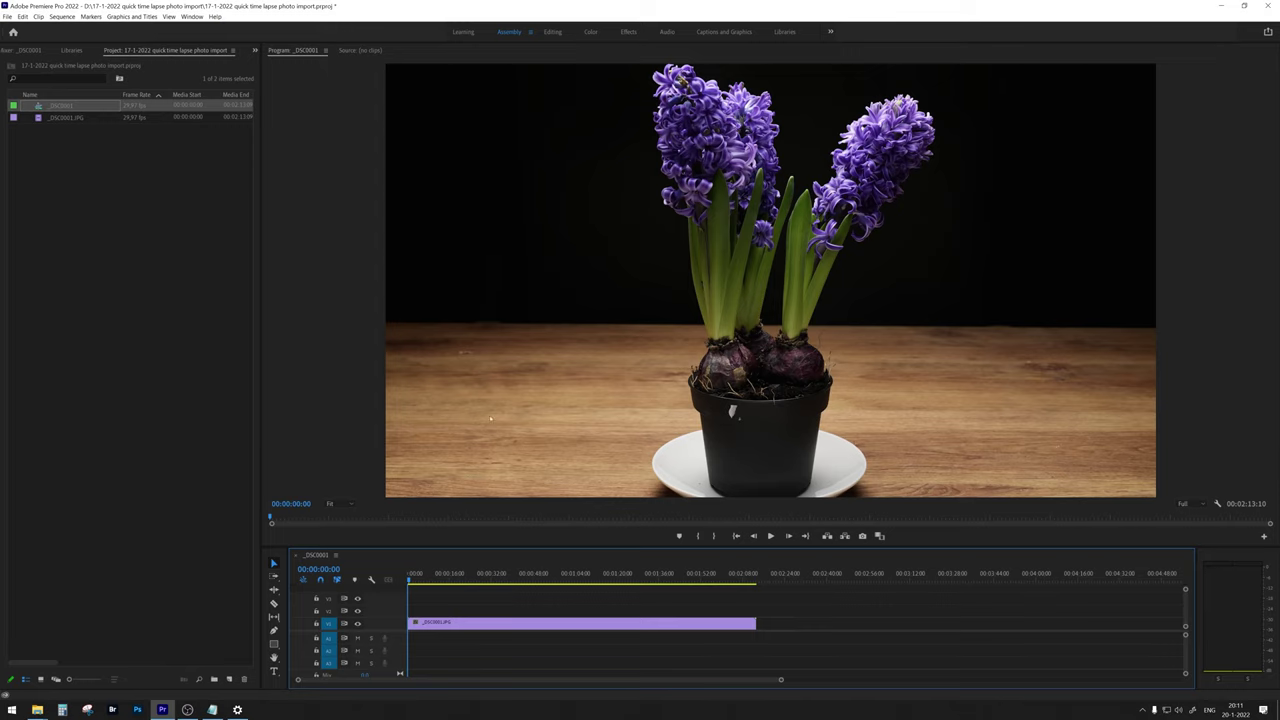
Step: Set the sequence frame width to 3840 (height 2160) and select the clip in the preview
left_click(62, 17)
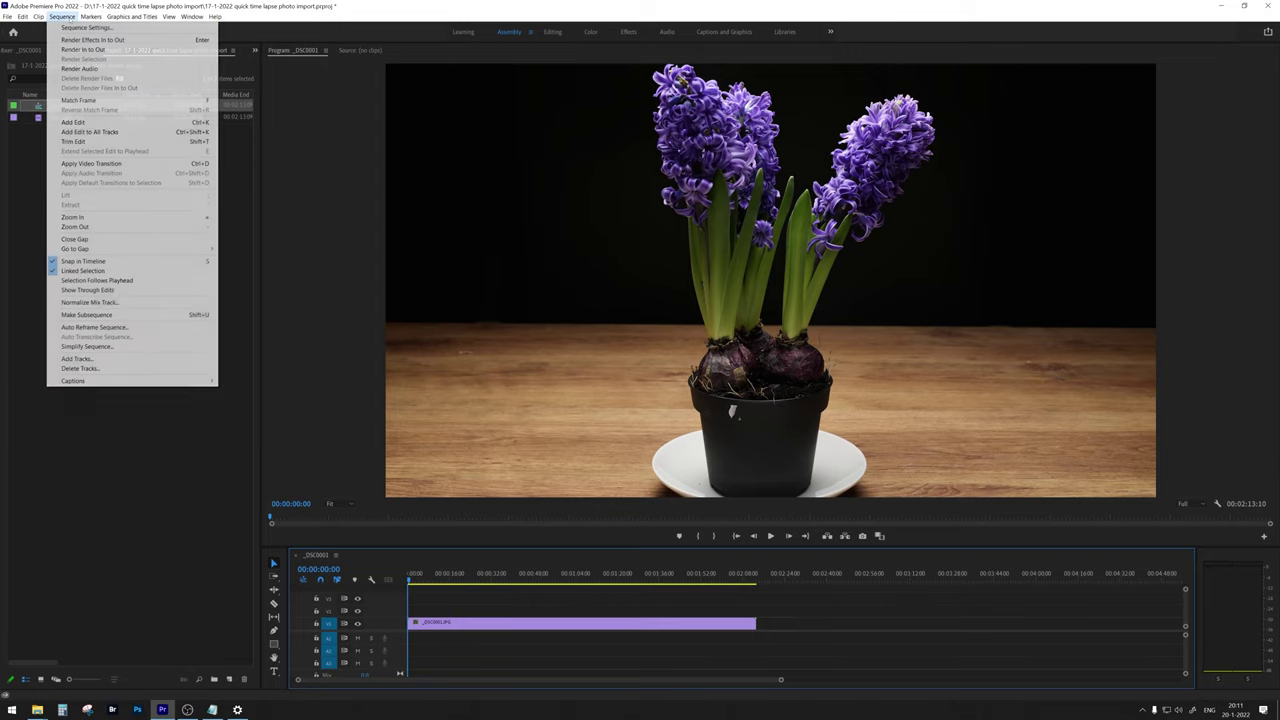
left_click(75, 28)
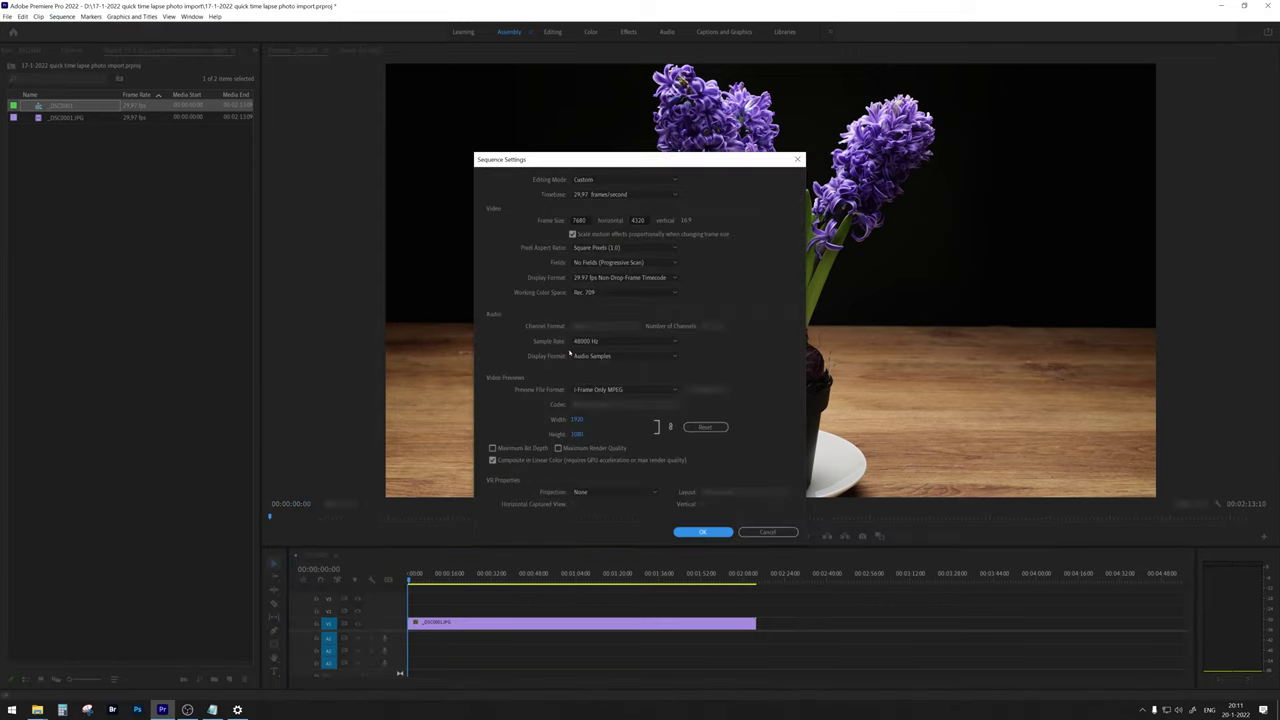
left_click(582, 221)
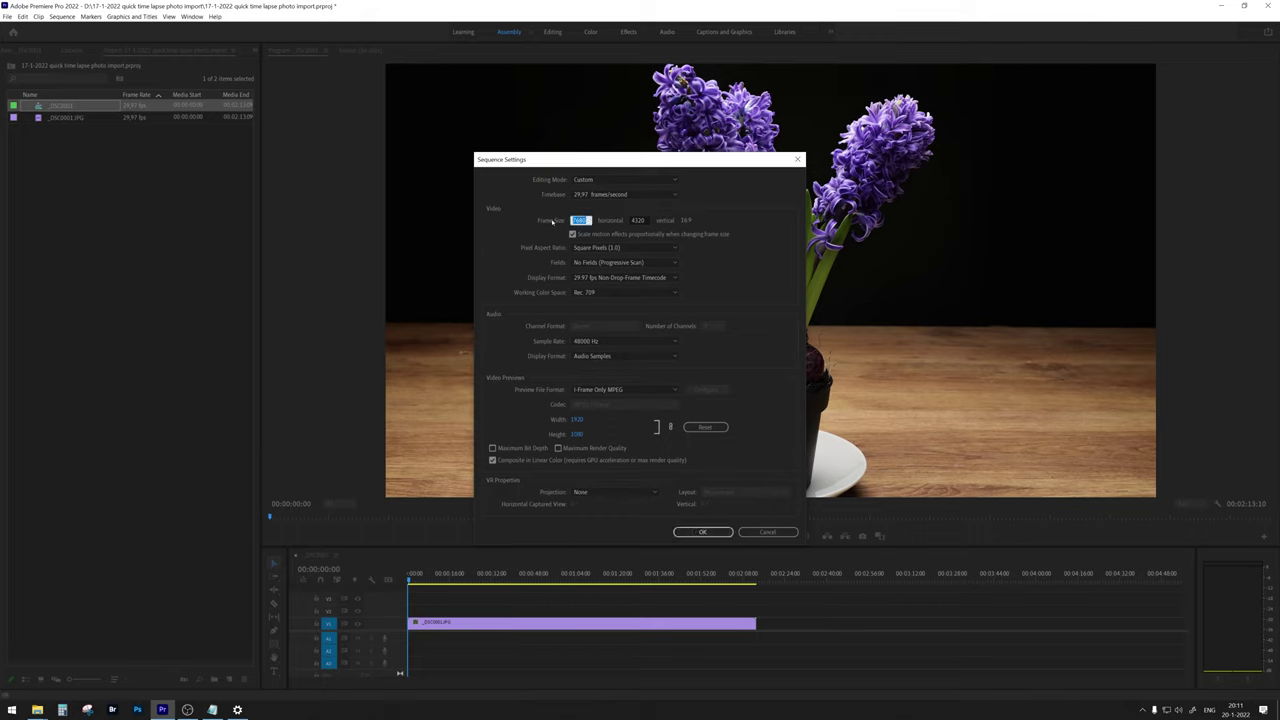
type("3840")
key("Tab")
left_click(703, 531)
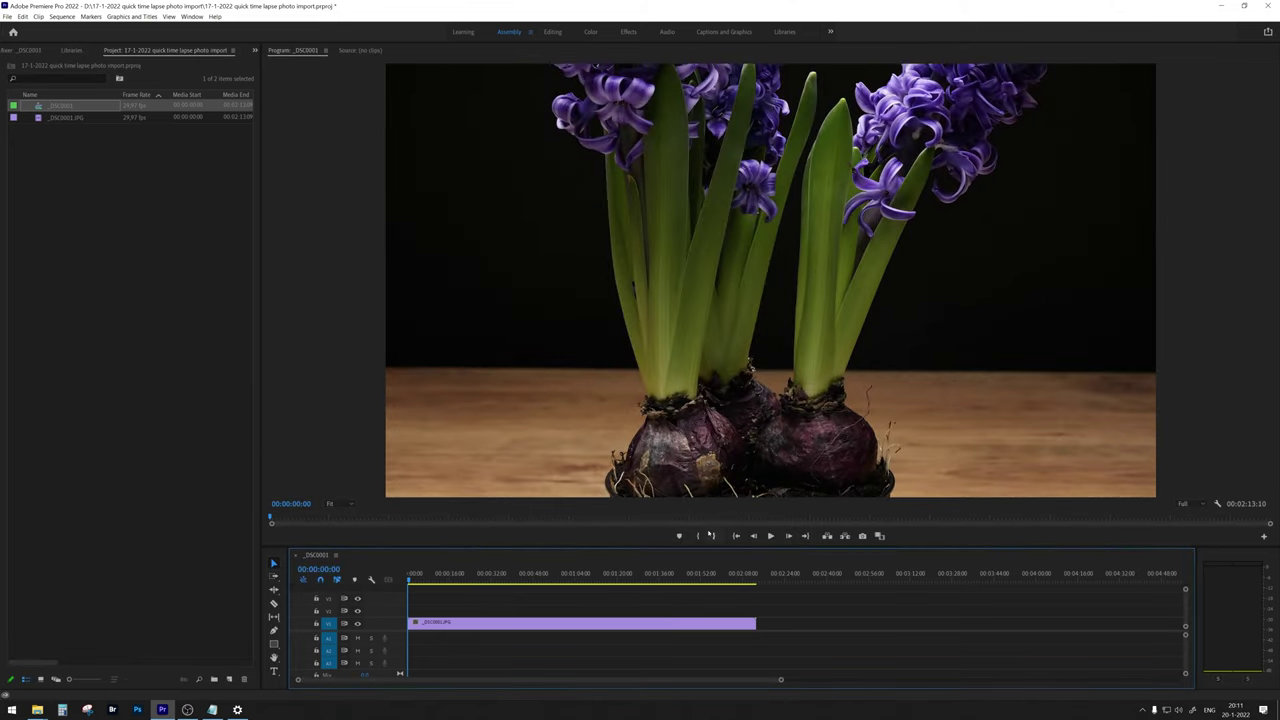
left_click(757, 275)
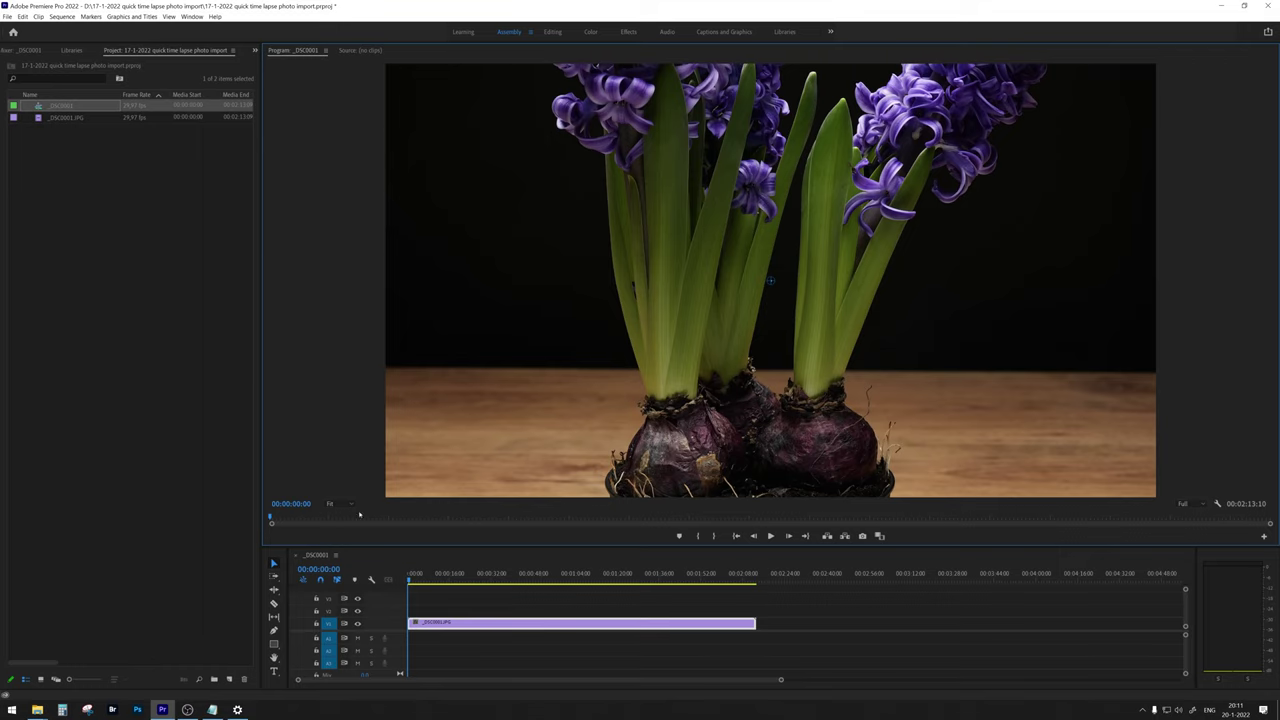
Step: Set the Program monitor zoom to 50% and save the project
left_click(335, 503)
left_click(340, 547)
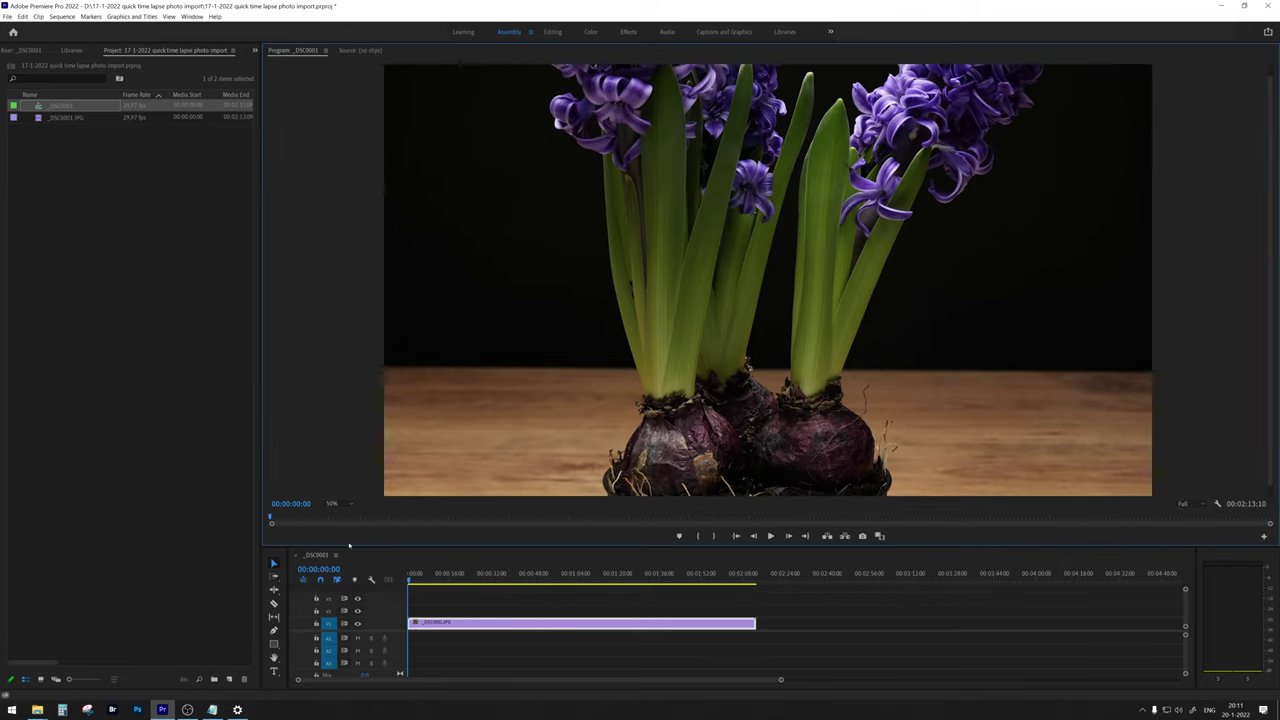
key("ctrl+s")
Step: Deselect the clip and scrub the playhead to about 39 seconds
scroll(767, 281, "up", 5)
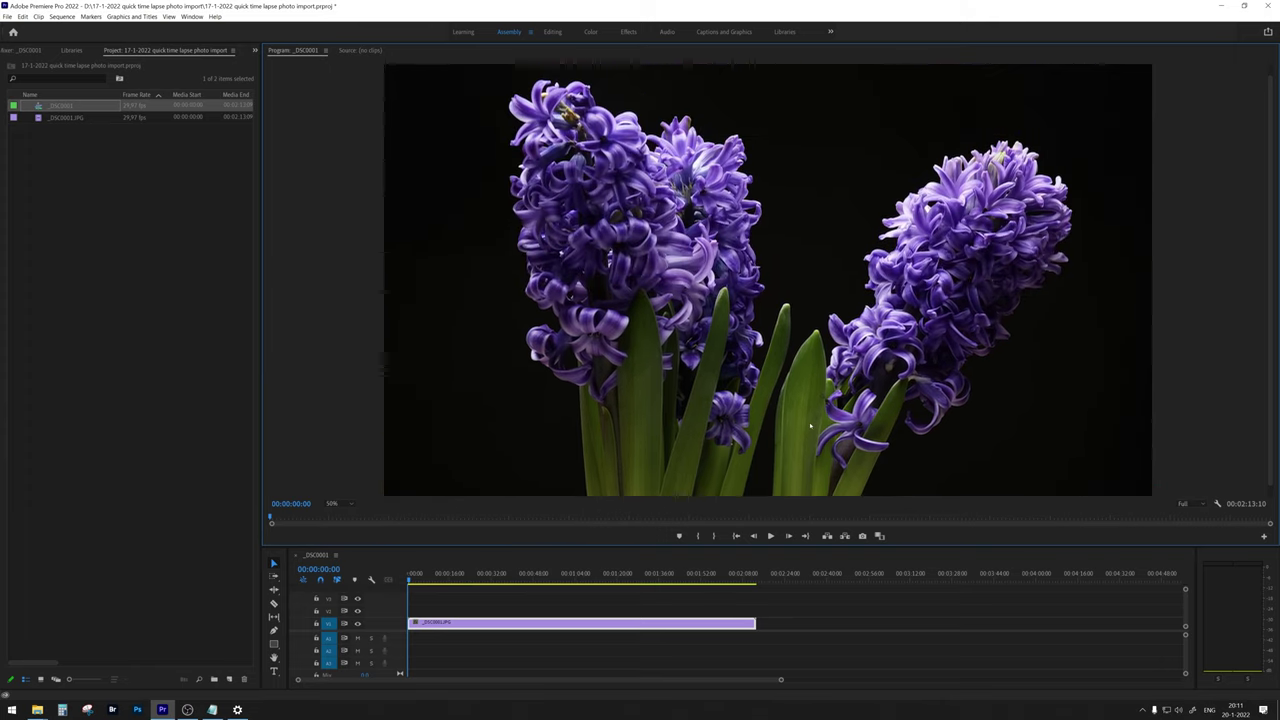
scroll(811, 428, "down", 2)
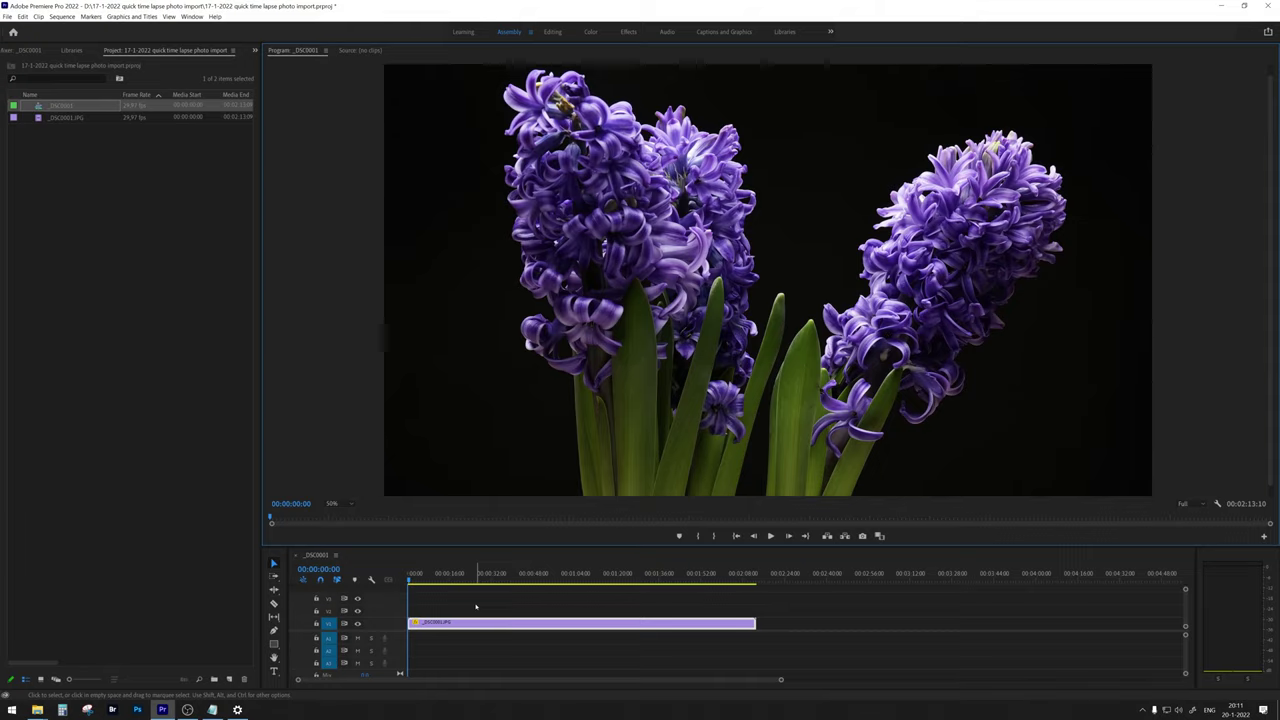
left_click(476, 606)
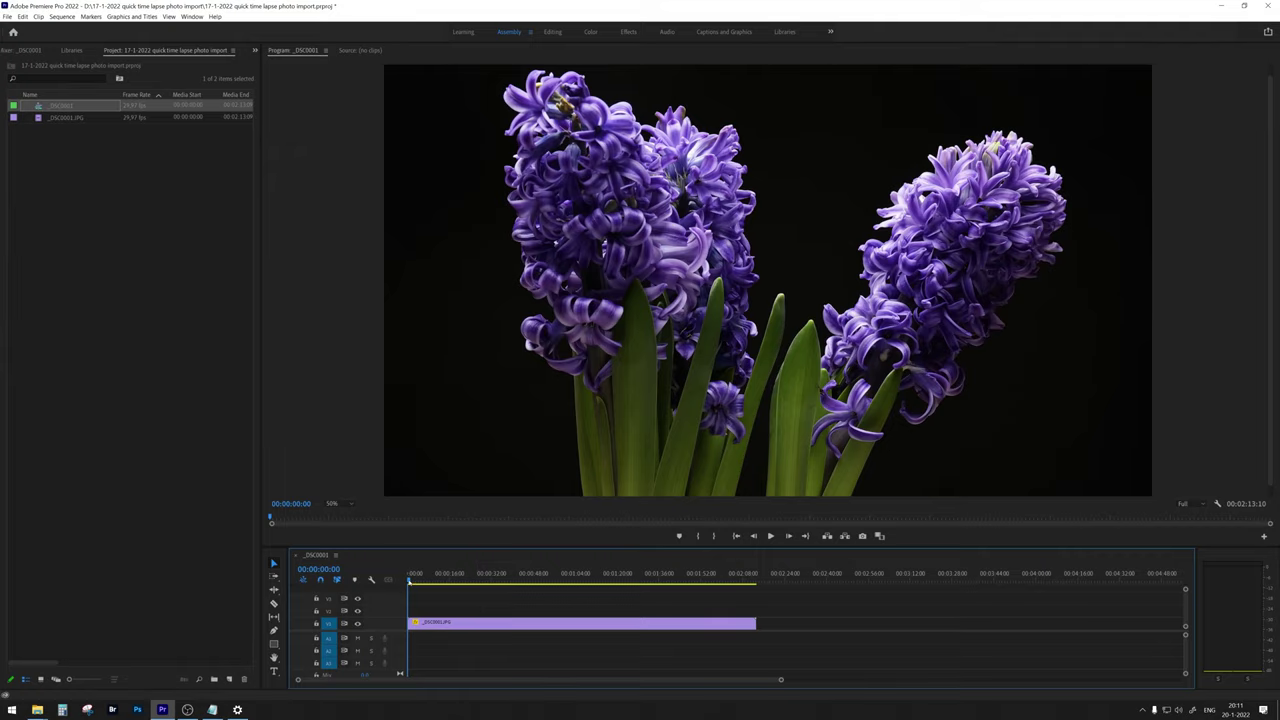
mouse_move(408, 580)
left_mouse_down()
mouse_move(749, 583)
mouse_move(470, 603)
mouse_move(537, 599)
mouse_move(493, 600)
left_mouse_up()
Step: Set the clip's speed to 600%, shortening it to 00:00:22:07, and move the playhead into it
right_click(494, 622)
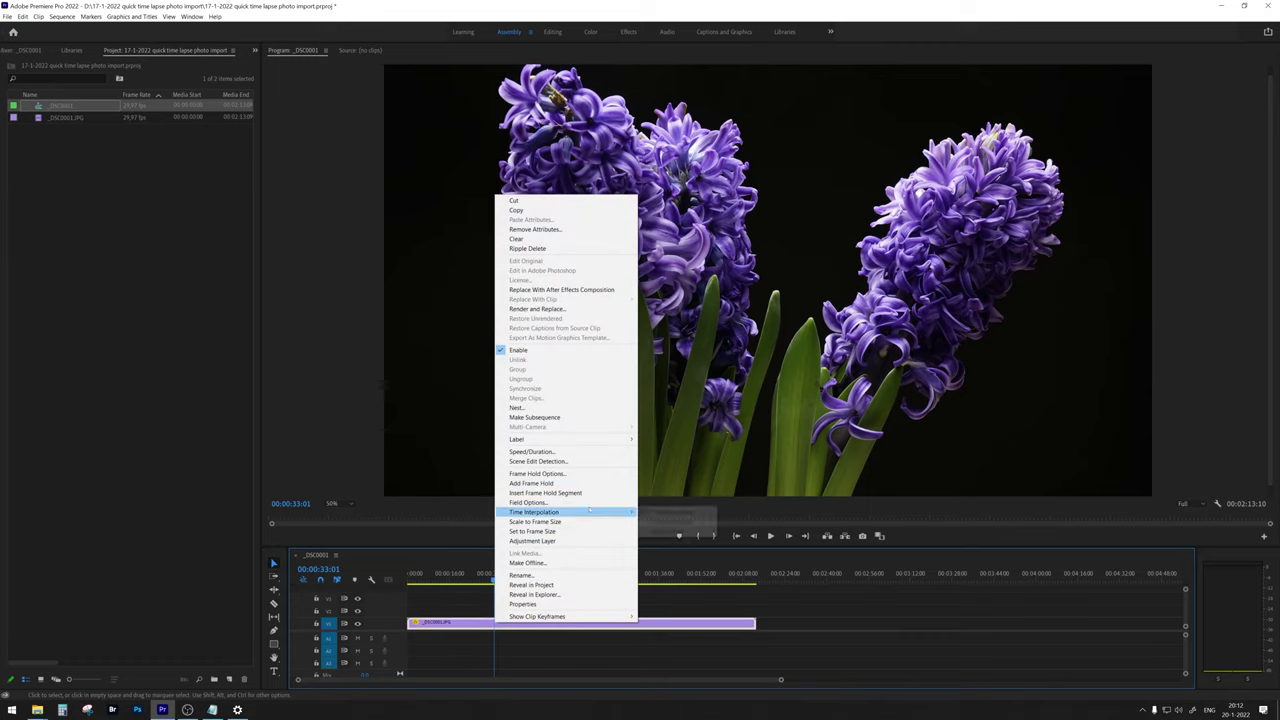
key("Escape")
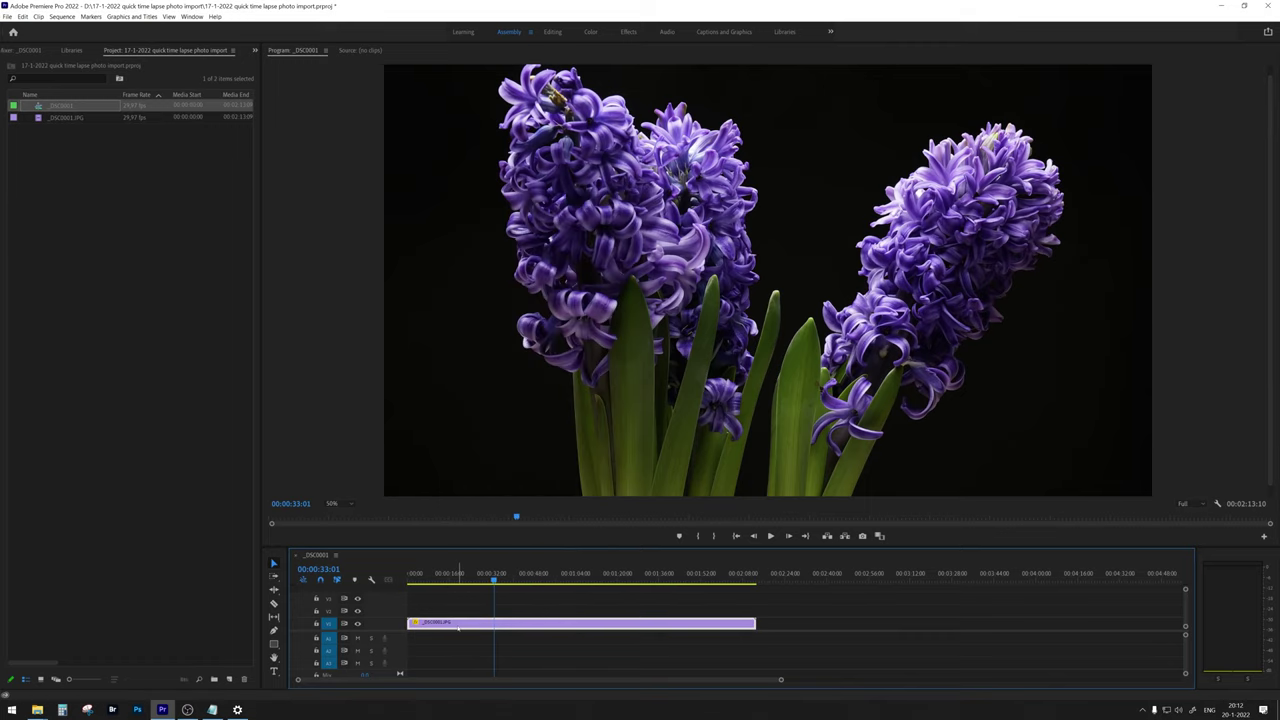
right_click(458, 624)
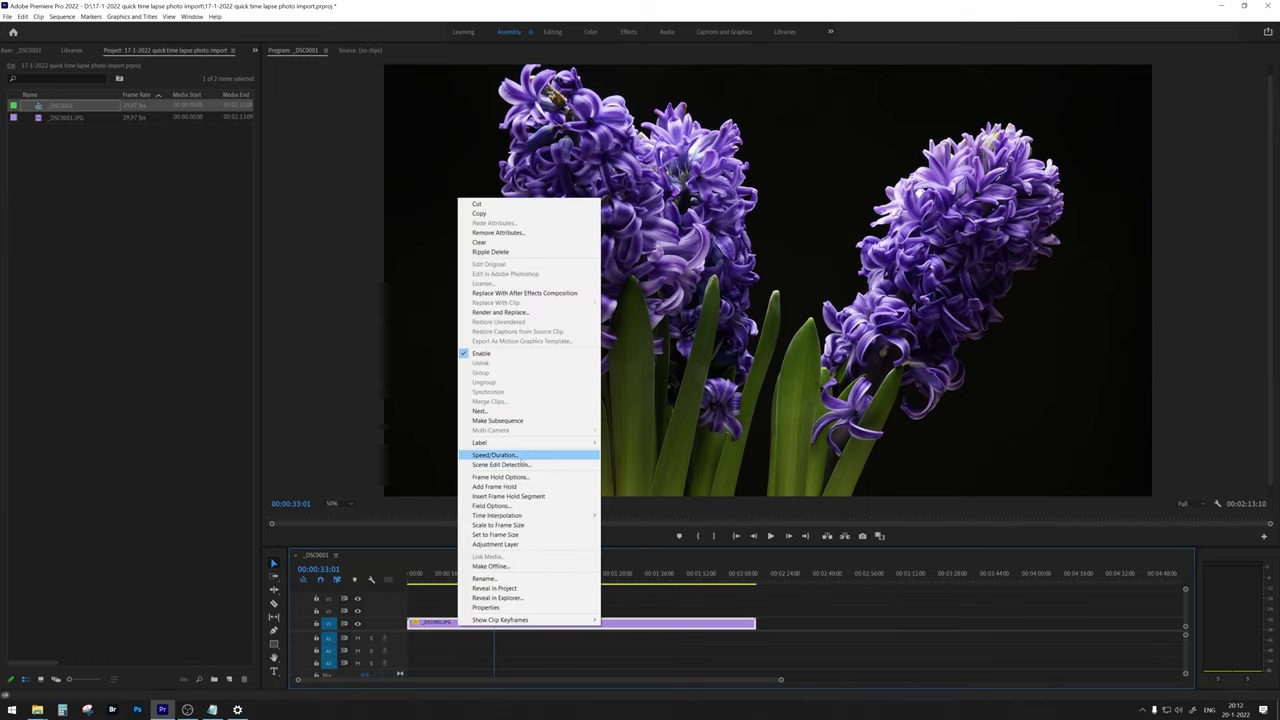
left_click(558, 455)
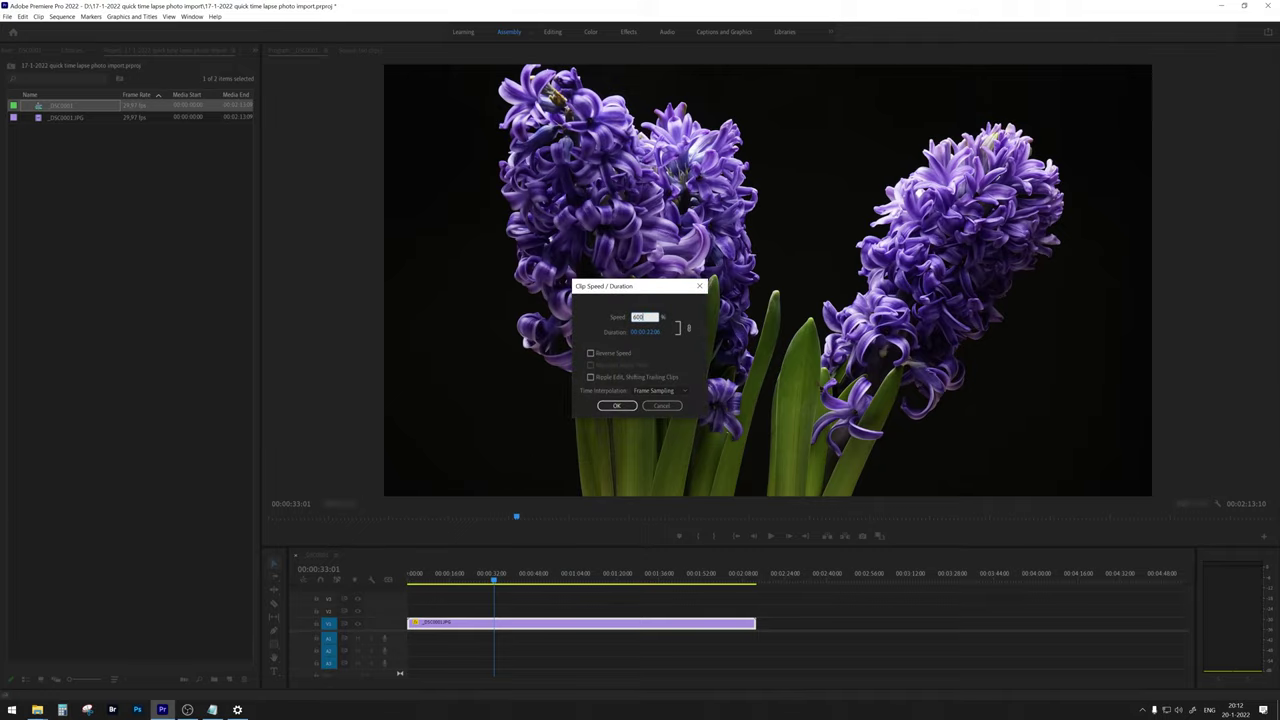
left_click(617, 405)
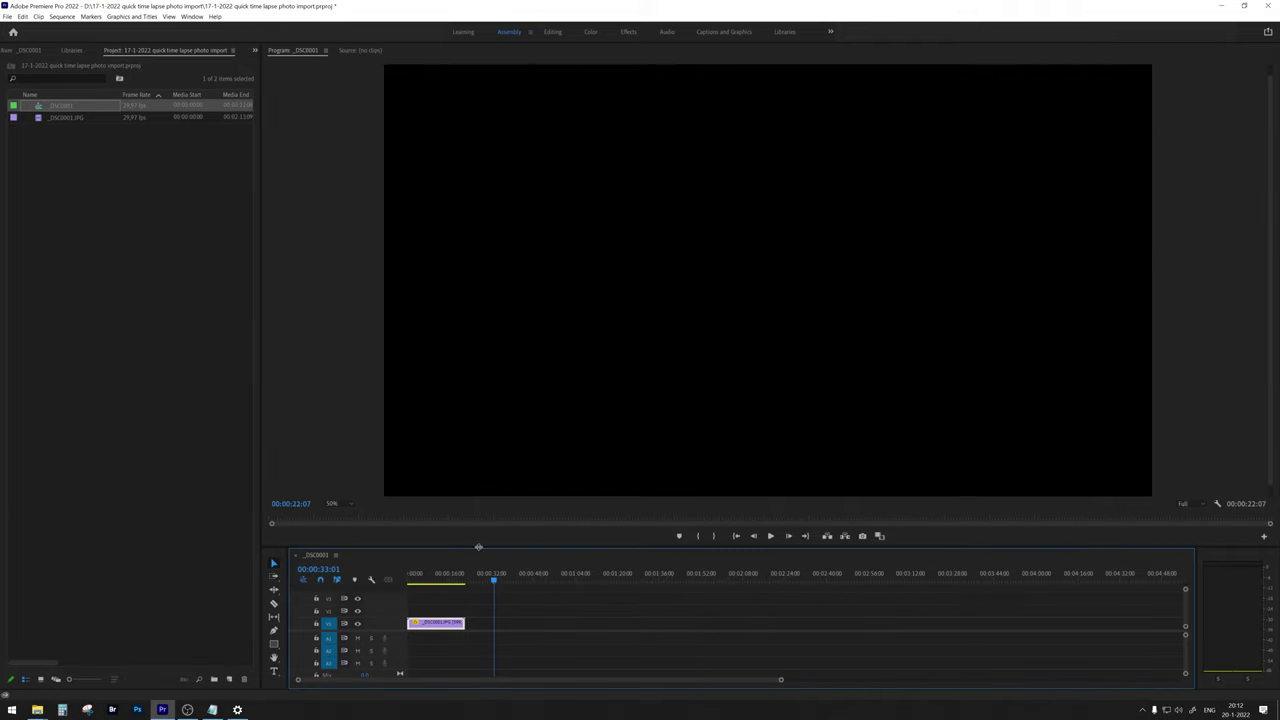
mouse_move(493, 578)
left_mouse_down()
mouse_move(412, 574)
mouse_move(449, 573)
left_mouse_up()
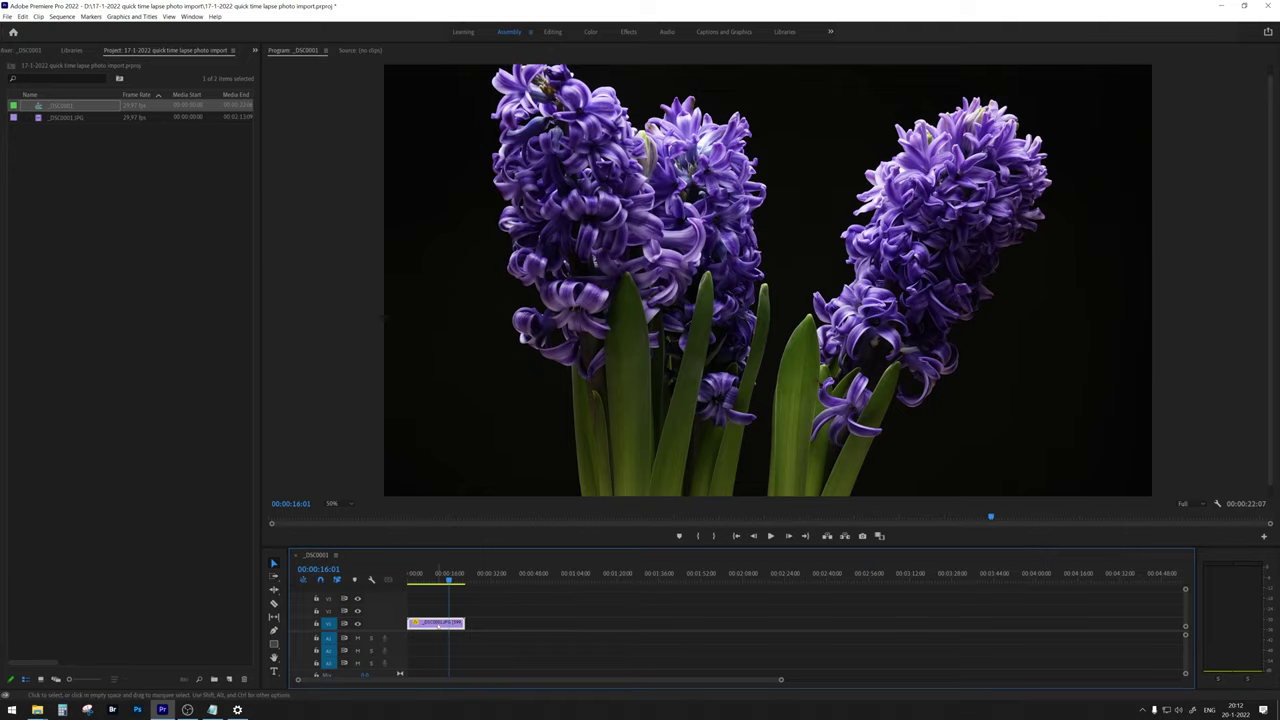
mouse_move(449, 580)
left_mouse_down()
mouse_move(422, 578)
mouse_move(448, 567)
left_mouse_up()
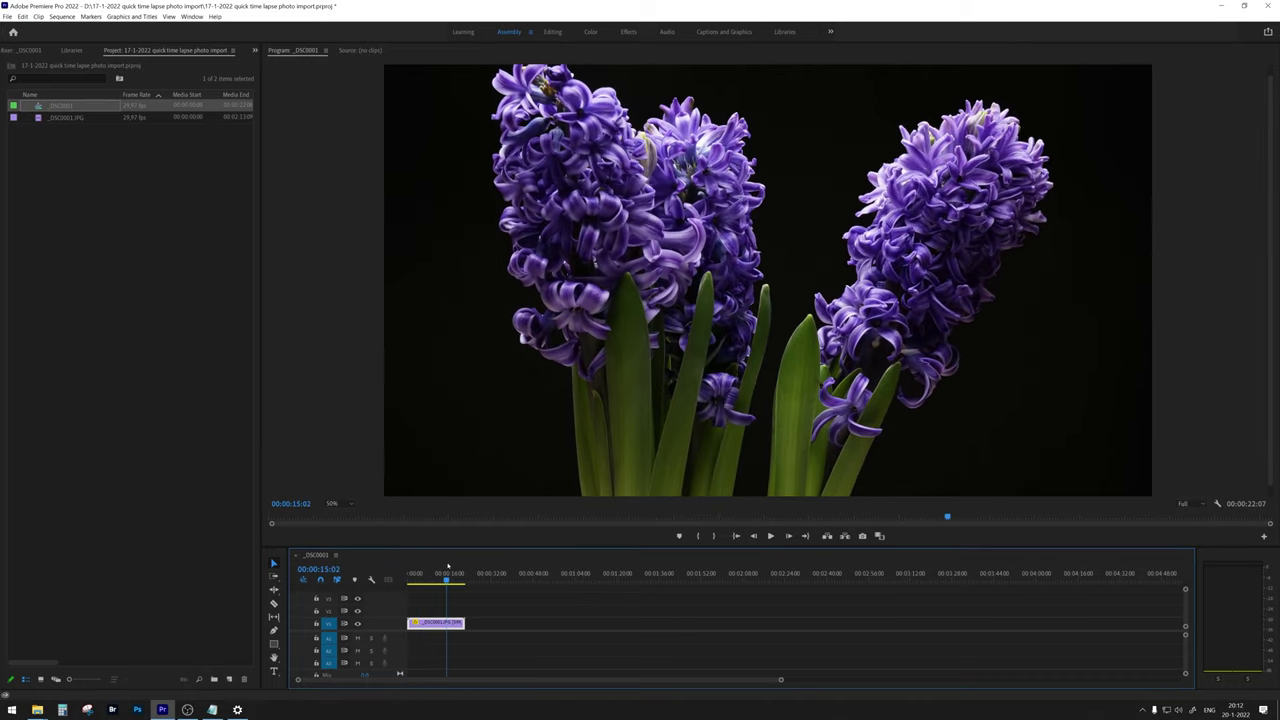